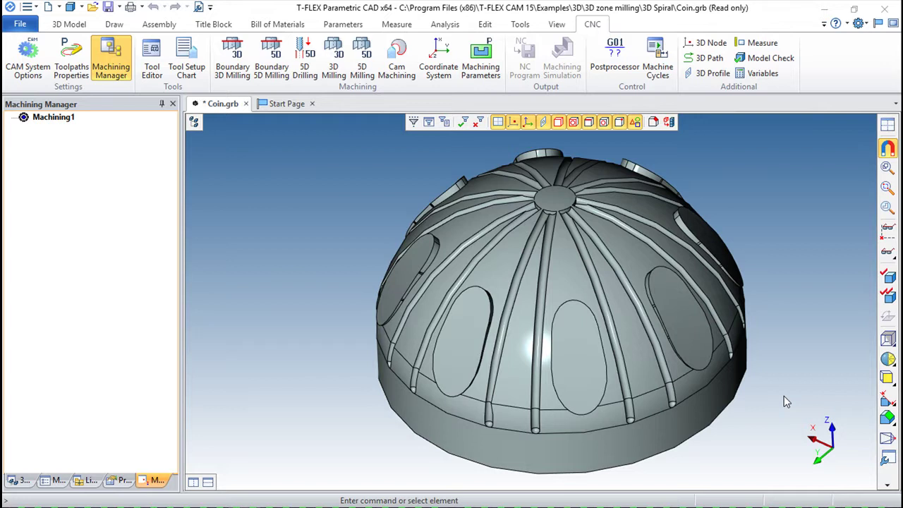
Start a Spiral 3D Milling operation and select the dome body Body_2_8 to machine.
mouse_move(647, 419)
middle_mouse_down()
mouse_move(717, 433)
mouse_move(739, 421)
middle_mouse_up()
scroll(778, 252, "down", 2)
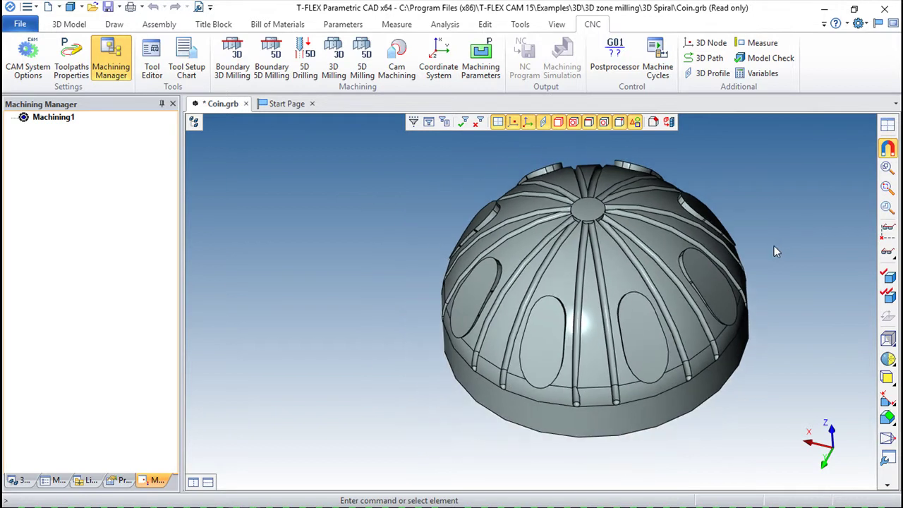
middle_click_drag(774, 249, 691, 252)
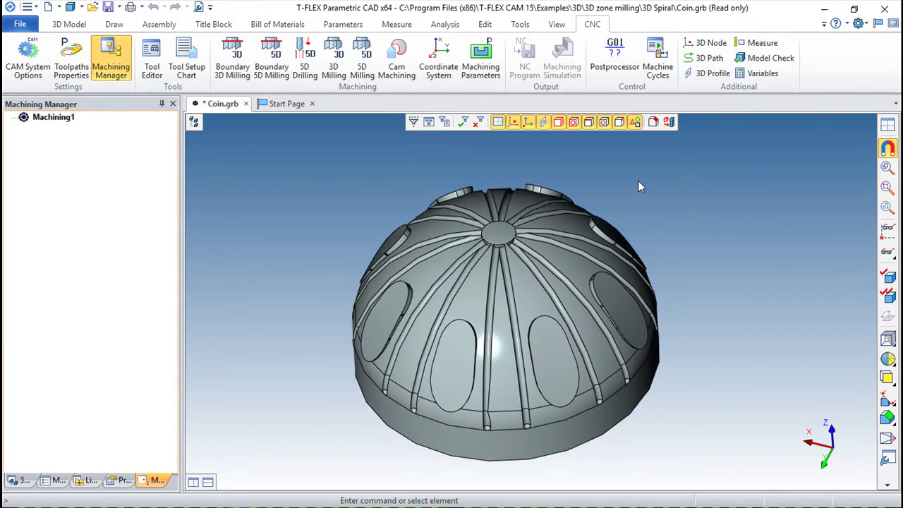
mouse_move(692, 271)
middle_mouse_down()
mouse_move(555, 268)
mouse_move(534, 307)
middle_mouse_up()
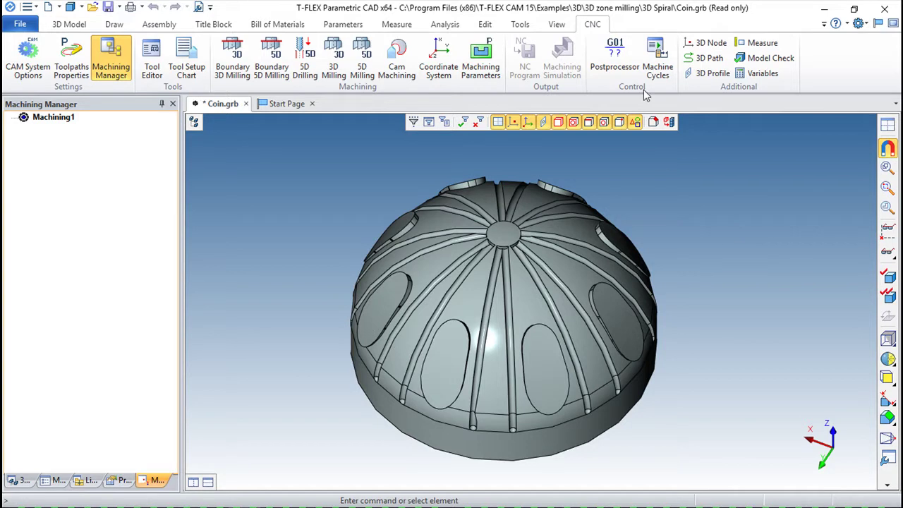
left_click(237, 57)
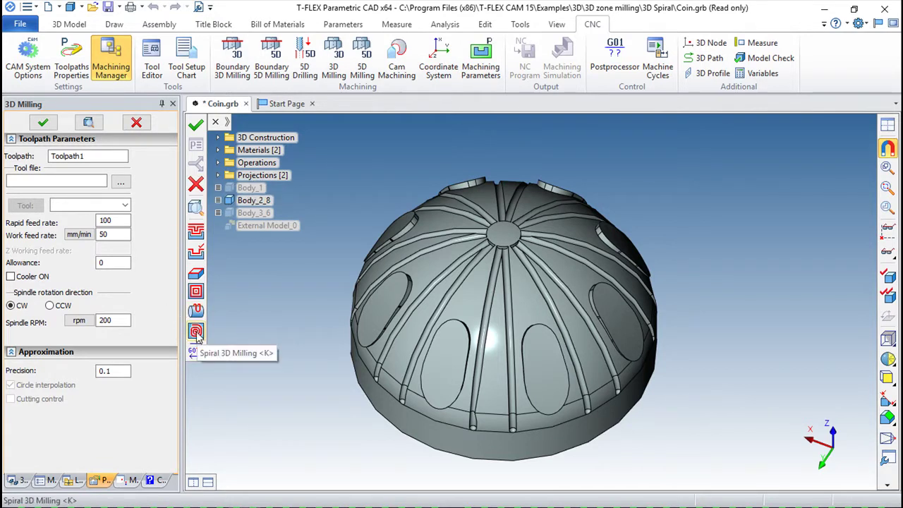
left_click(196, 333)
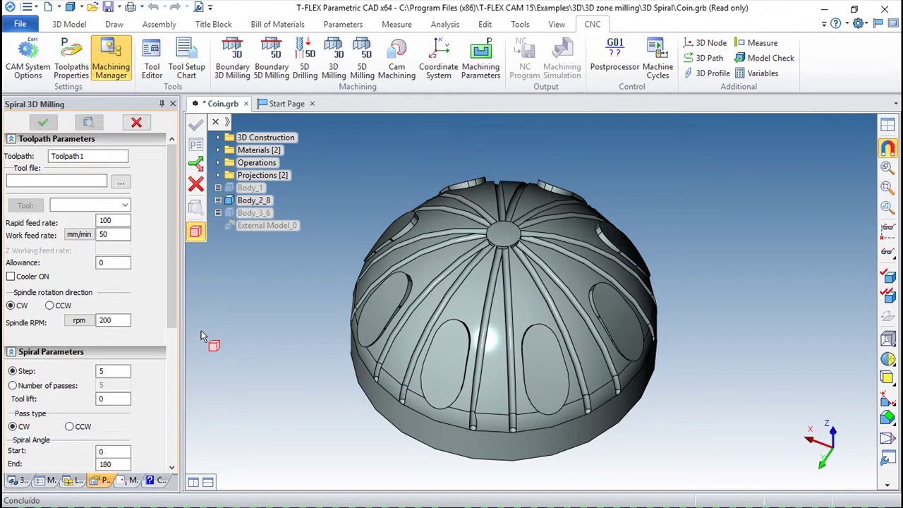
left_click(477, 299)
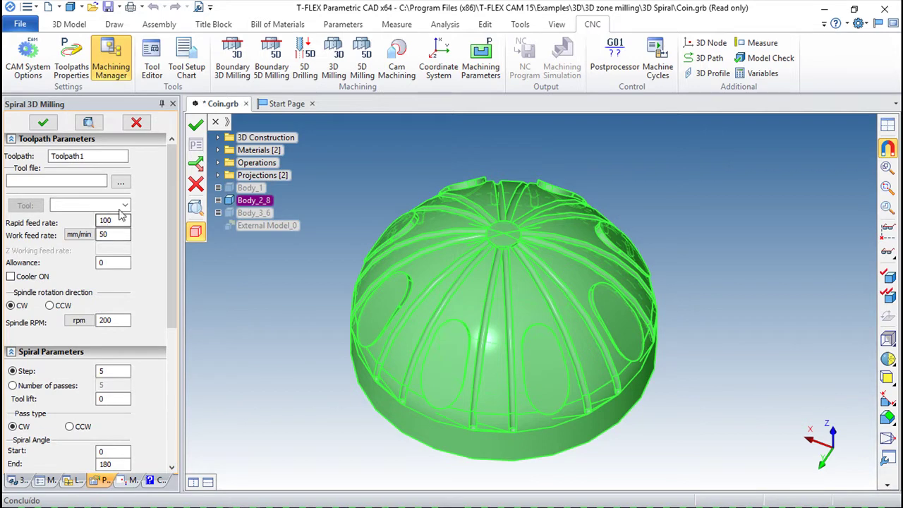
Load 3d_milling.too and assign tool 3, a 20 mm ball-end cutter at 1000 rpm.
left_click(120, 182)
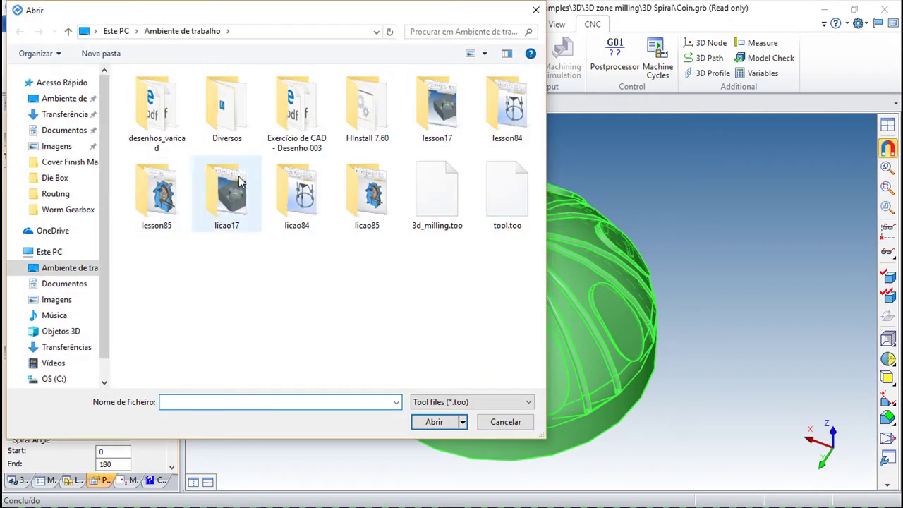
double_click(445, 196)
left_click(99, 205)
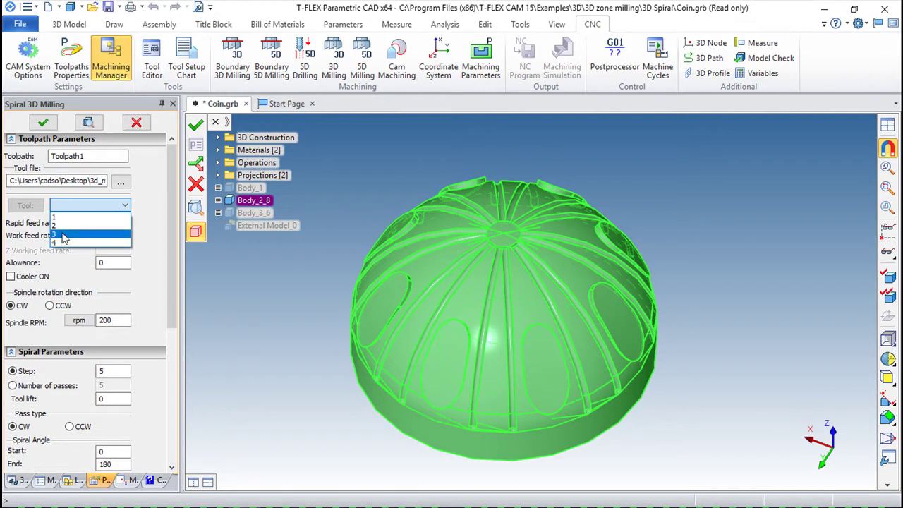
left_click(63, 238)
left_click(26, 205)
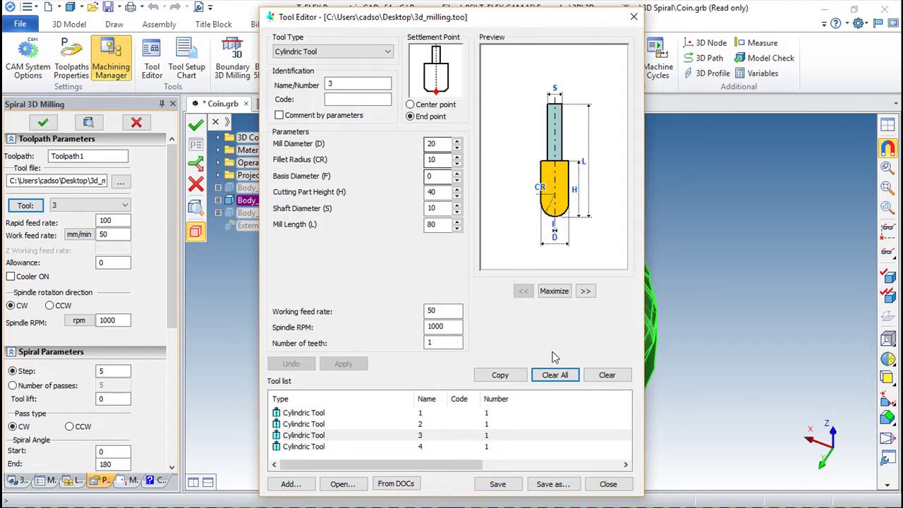
left_click(607, 484)
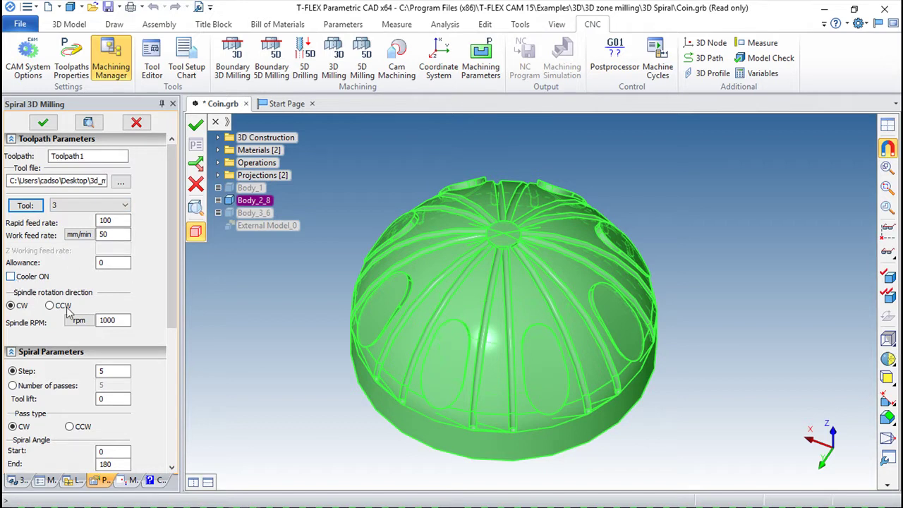
Change Spiral Angle End from 180 to 360 and generate Toolpath1.
mouse_move(174, 288)
left_mouse_down()
mouse_move(173, 408)
mouse_move(177, 396)
left_mouse_up()
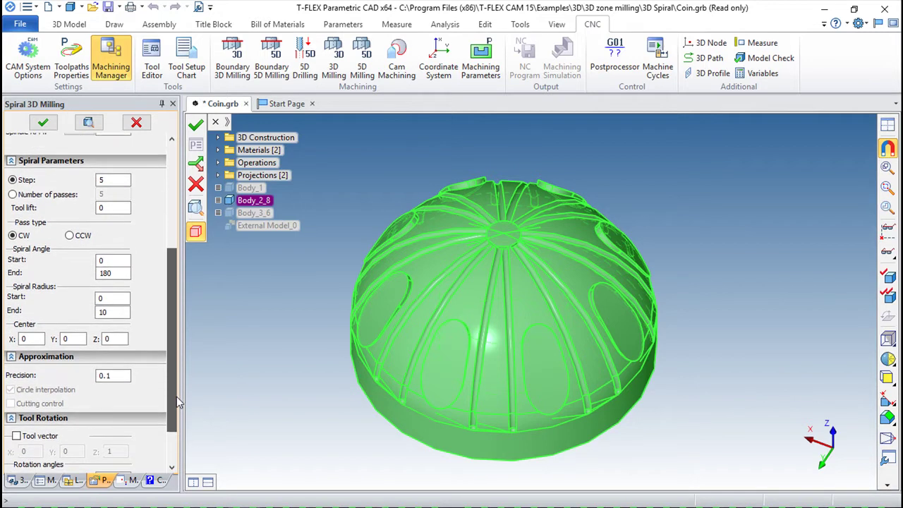
double_click(111, 182)
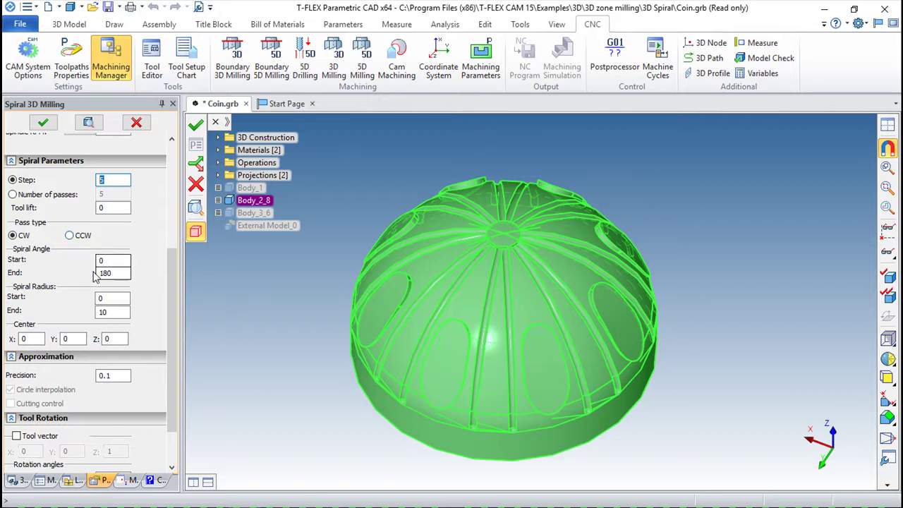
double_click(119, 259)
double_click(119, 274)
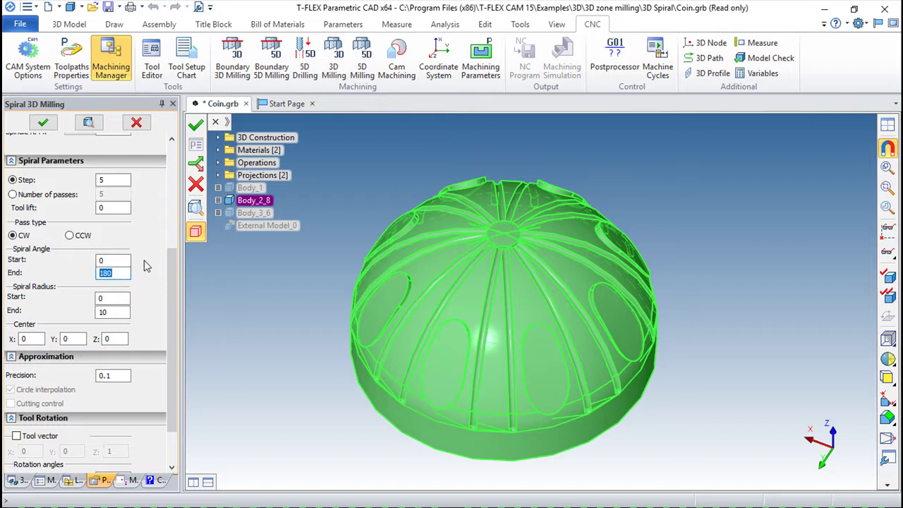
type("360")
left_click(196, 125)
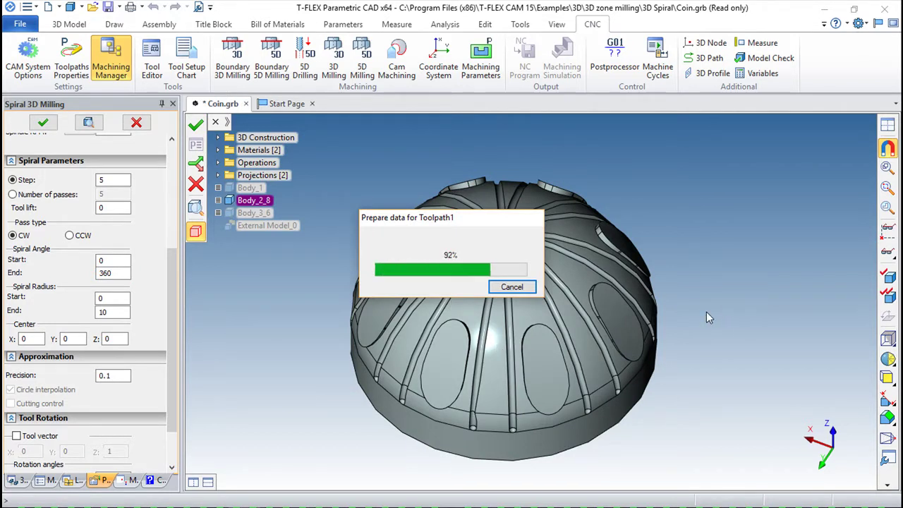
Inspect the generated spiral over the dome top and open it in the CNC Imitator.
scroll(487, 275, "up", 3)
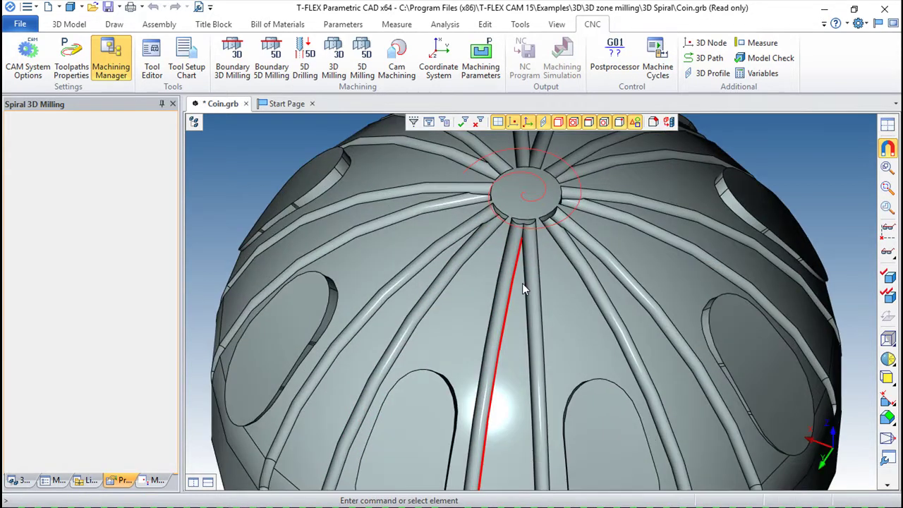
right_click_drag(522, 289, 519, 342)
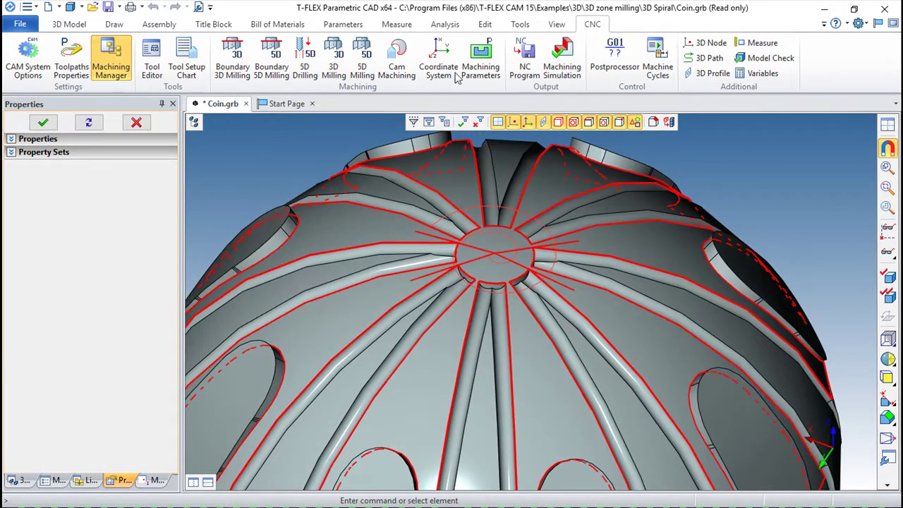
left_click(553, 55)
Play the spiral toolpath simulation in the CNC Imitator, then exit back to Coin.grb.
left_click(96, 51)
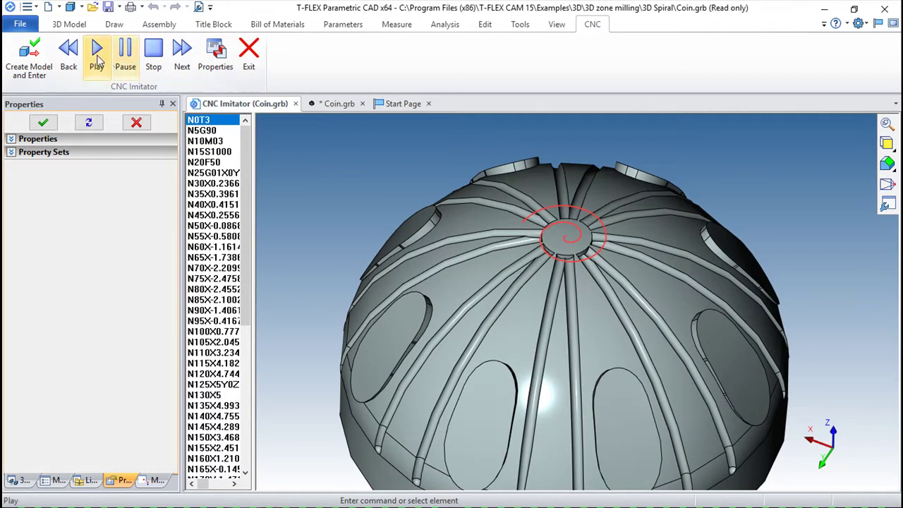
left_click(98, 62)
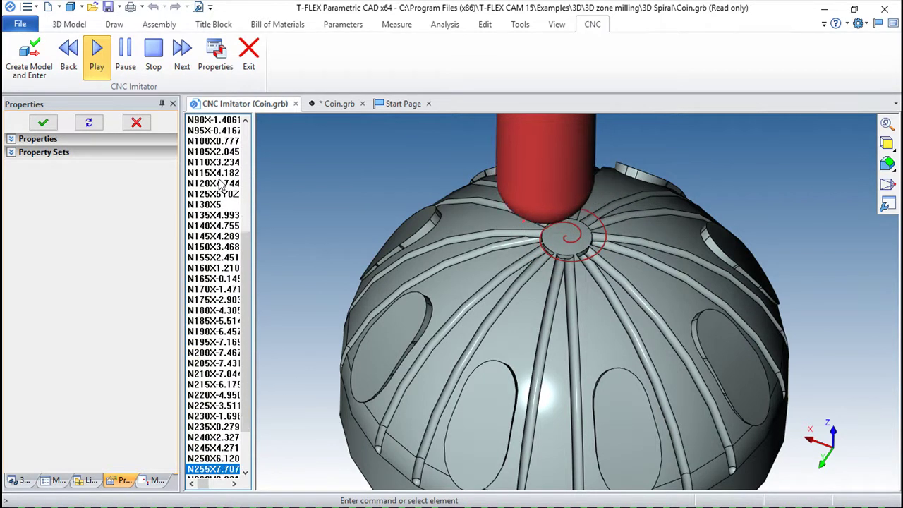
left_click(249, 55)
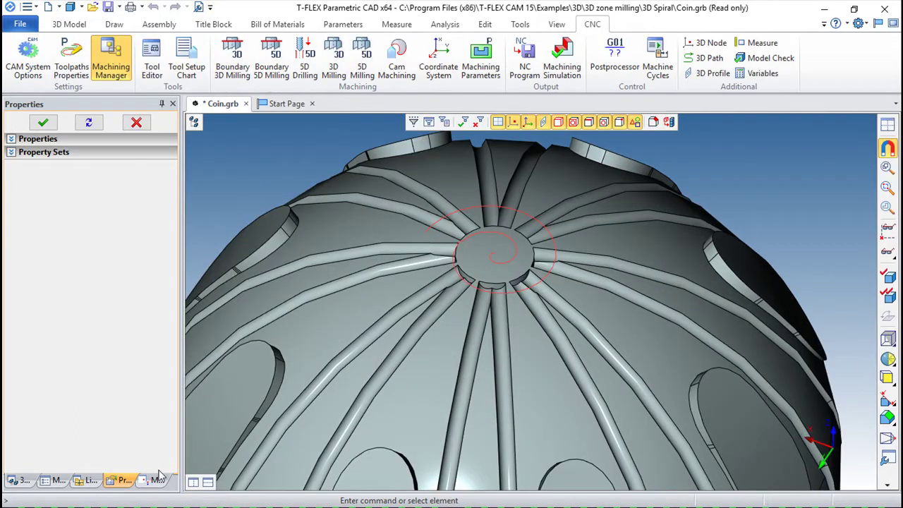
Reopen Toolpath1, change Spiral Radius End from 10 to 100, and regenerate it.
left_click(157, 480)
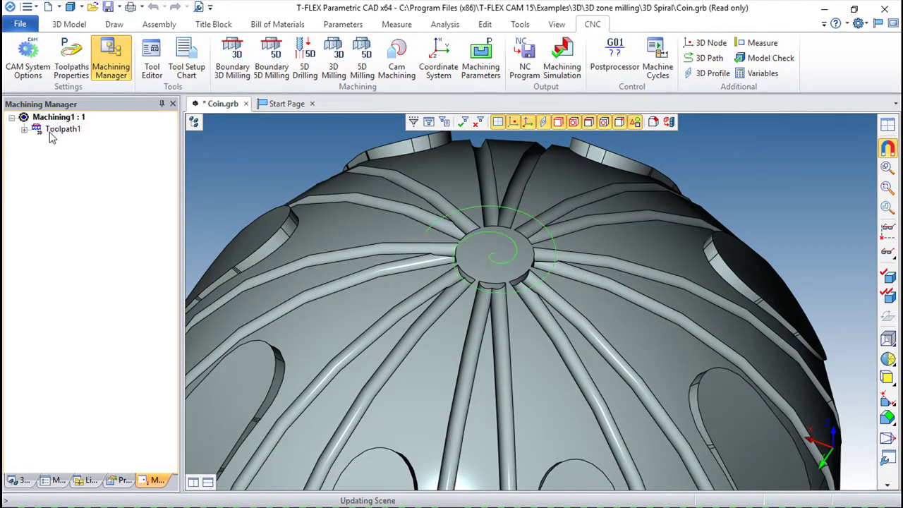
double_click(51, 136)
scroll(176, 346, "down", 3)
scroll(177, 345, "down", 3)
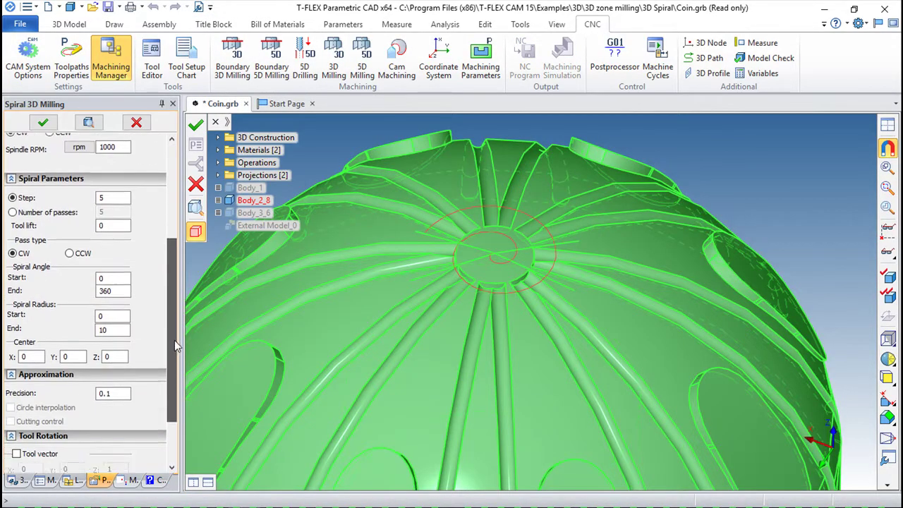
scroll(177, 346, "up", 1)
left_click(104, 323)
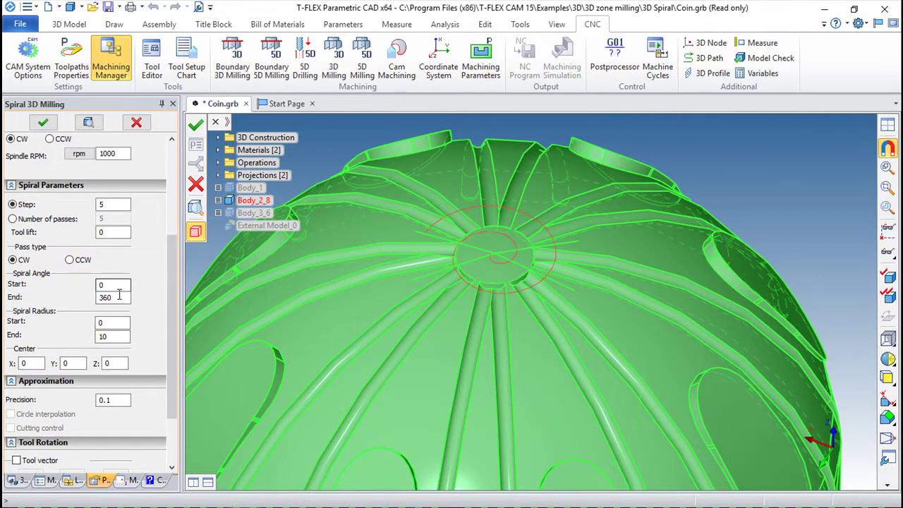
double_click(115, 338)
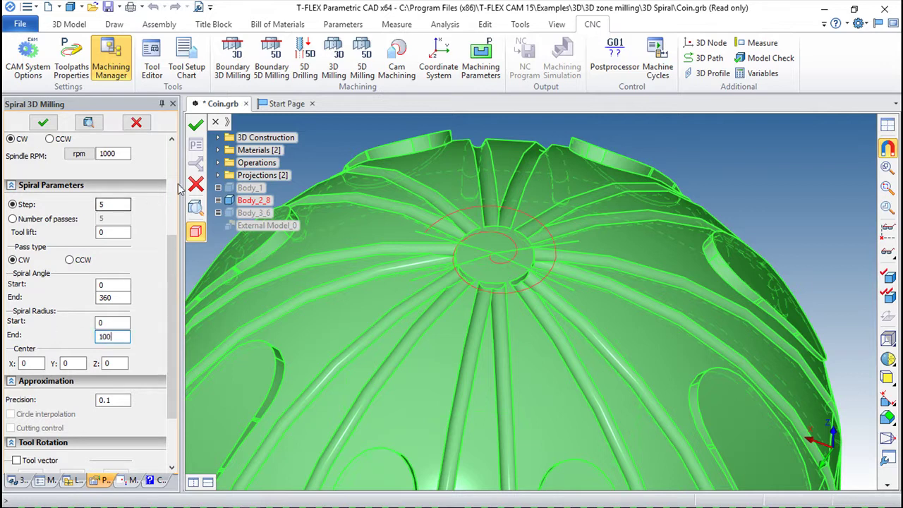
left_click(196, 124)
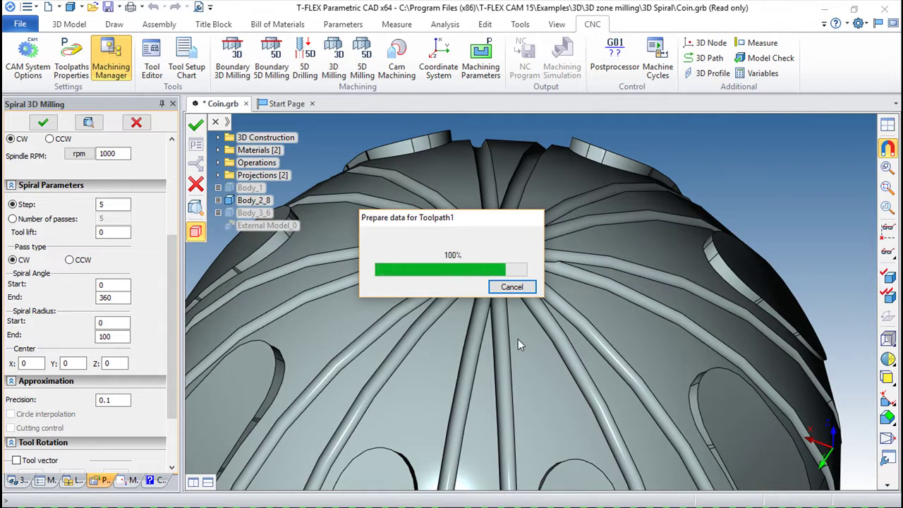
Inspect the widened spiral over the dome, then return to the Machining Manager tree.
scroll(518, 339, "down", 5)
scroll(493, 358, "down", 3)
mouse_move(494, 359)
right_mouse_down()
mouse_move(632, 250)
mouse_move(496, 294)
mouse_move(491, 357)
mouse_move(506, 318)
mouse_move(516, 316)
right_mouse_up()
scroll(506, 318, "up", 2)
scroll(506, 318, "up", 2)
scroll(517, 316, "down", 2)
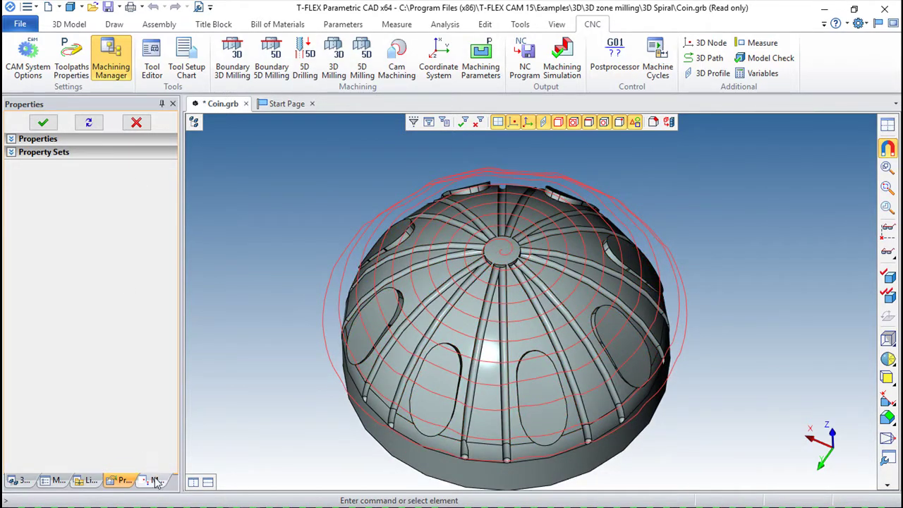
left_click(153, 480)
Reopen Toolpath1, change Spiral Angle End from 360 to 180, and regenerate it.
double_click(62, 129)
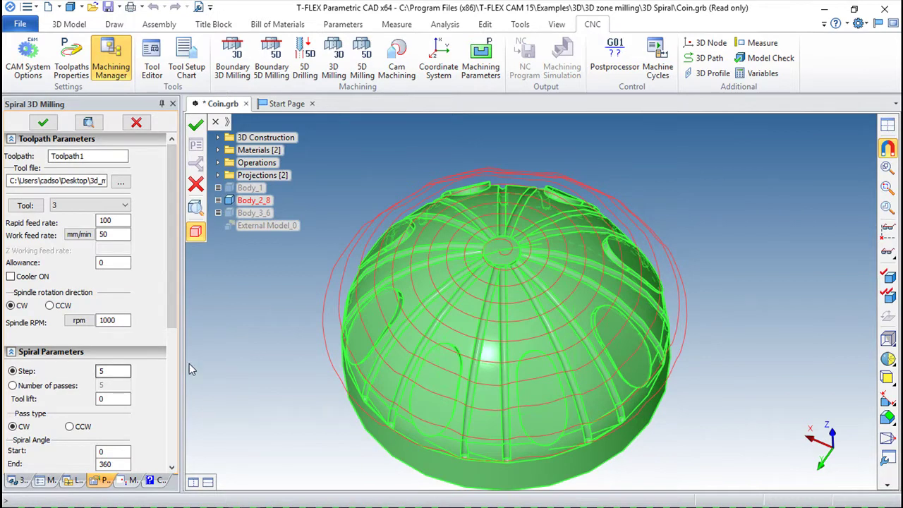
left_click_drag(173, 280, 175, 355)
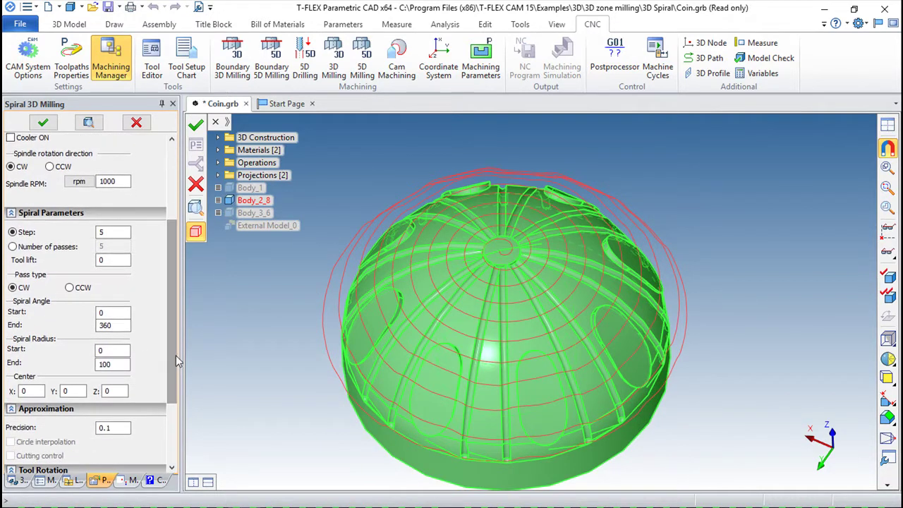
double_click(118, 325)
type("180")
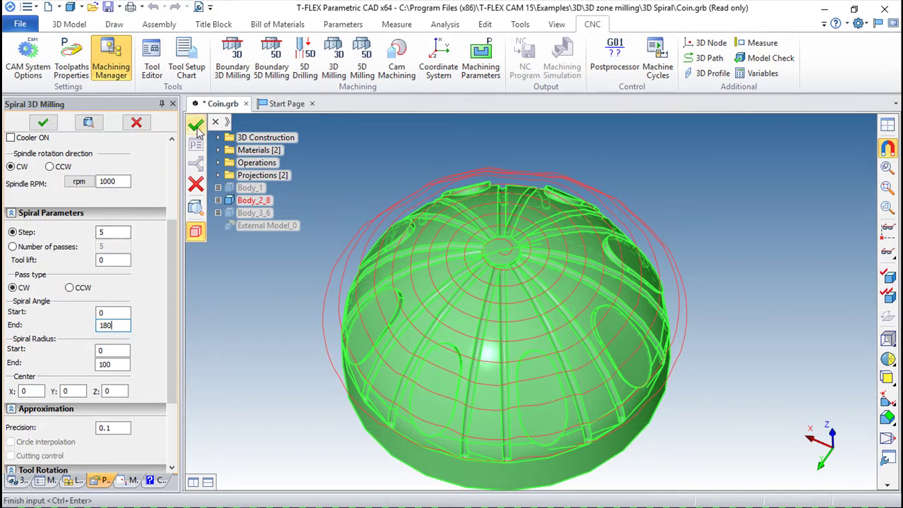
left_click(196, 124)
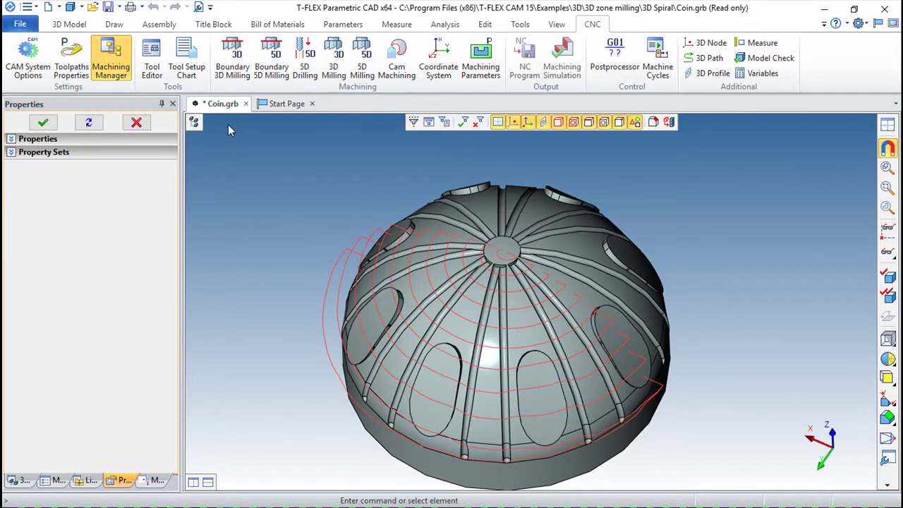
Reopen Toolpath1, set Spiral Angle End 360 and Spiral Radius Start 20, and regenerate.
mouse_move(342, 263)
right_mouse_down()
mouse_move(544, 261)
mouse_move(301, 359)
mouse_move(315, 318)
mouse_move(636, 388)
mouse_move(444, 356)
right_mouse_up()
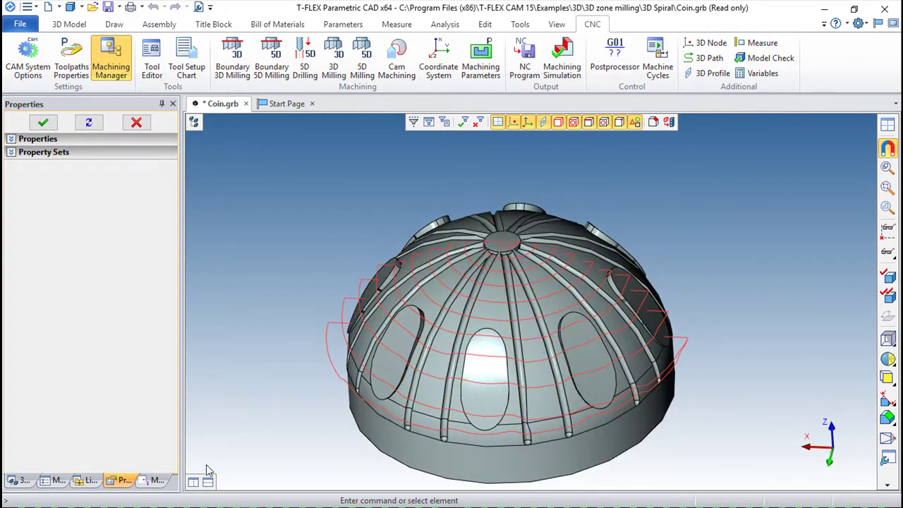
left_click(156, 480)
double_click(50, 129)
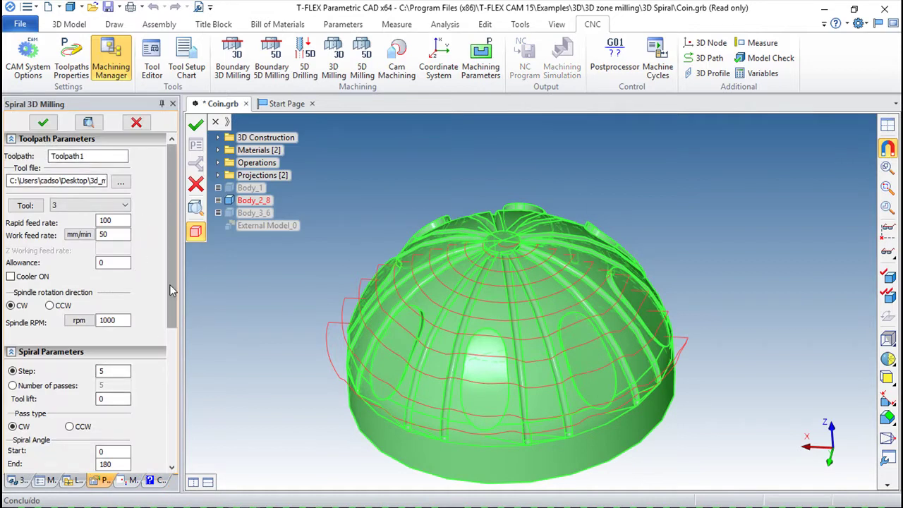
scroll(150, 317, "down", 5)
left_click_drag(125, 268, 86, 272)
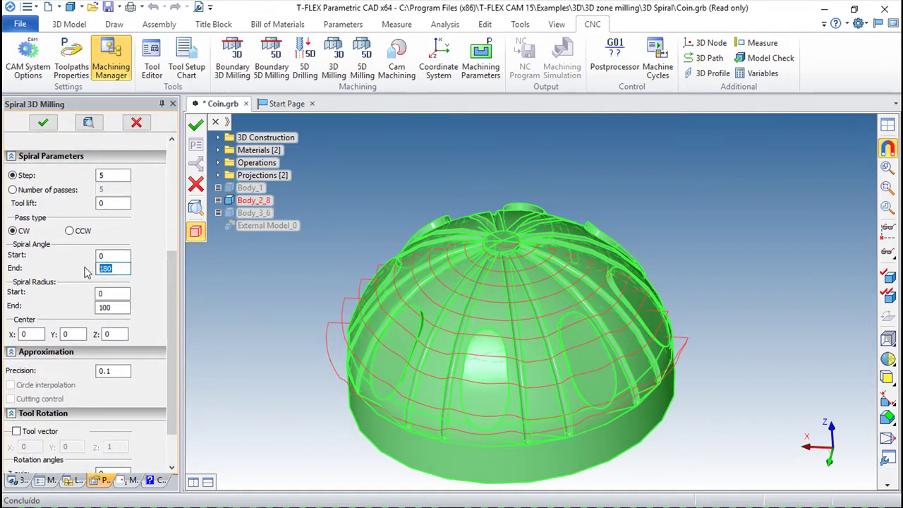
type("360")
double_click(101, 293)
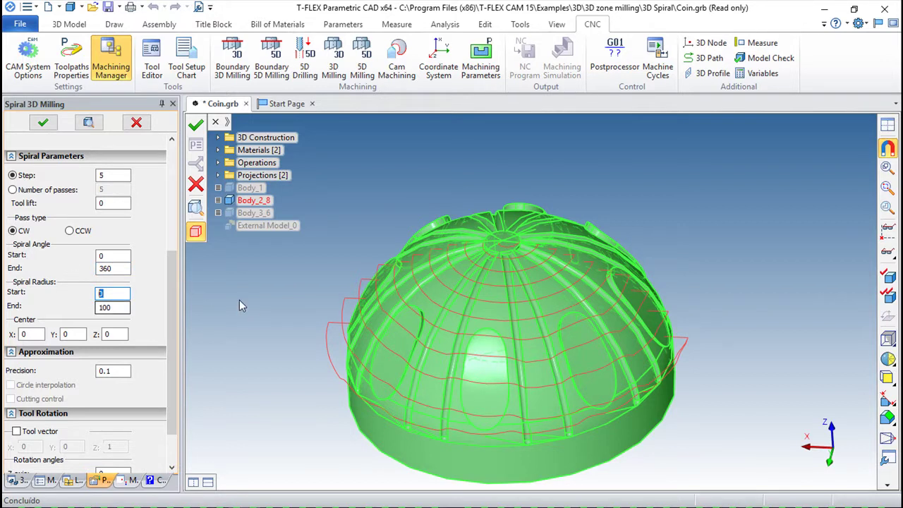
type("20")
left_click(195, 124)
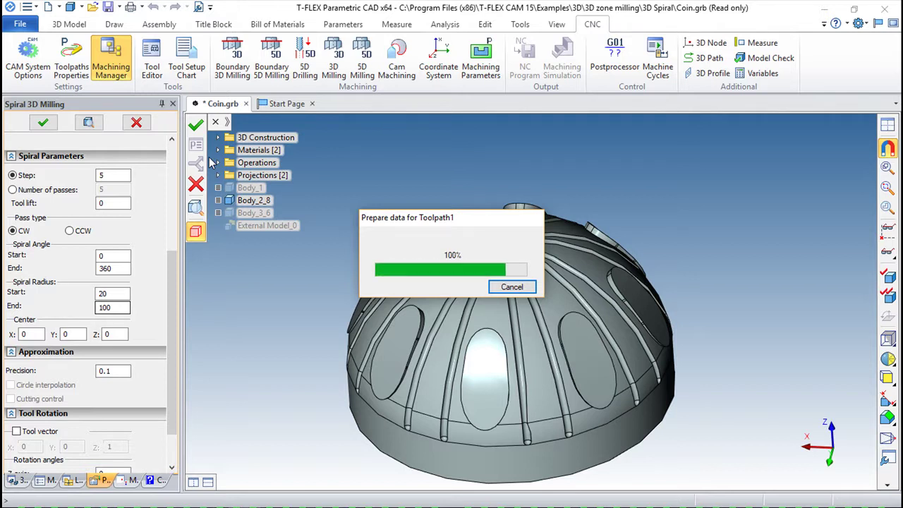
right_click_drag(444, 250, 525, 412)
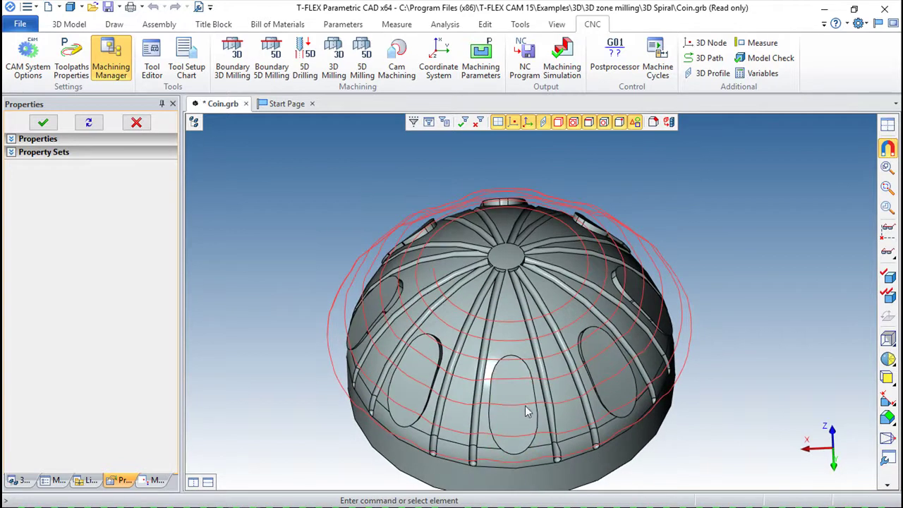
Reopen Toolpath1, set Spiral Radius Start 0 and Center Y 30, and regenerate the spiral.
left_click(153, 480)
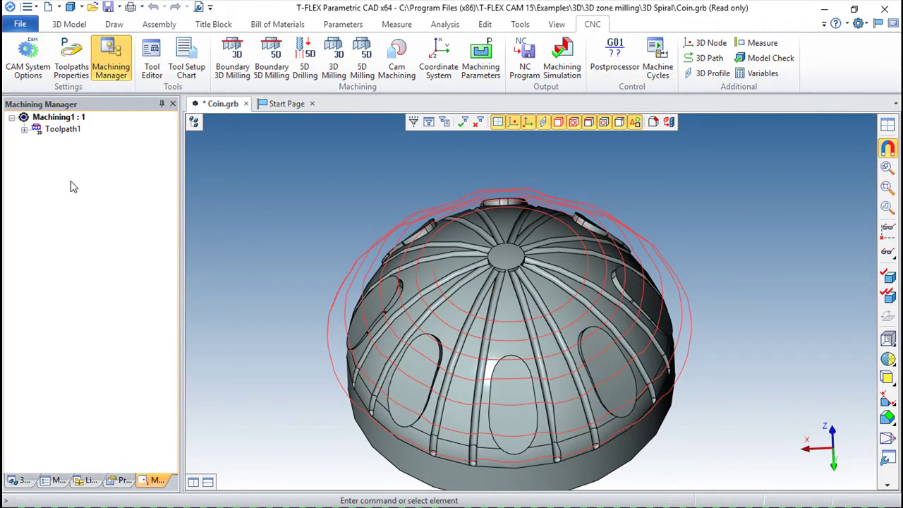
double_click(63, 129)
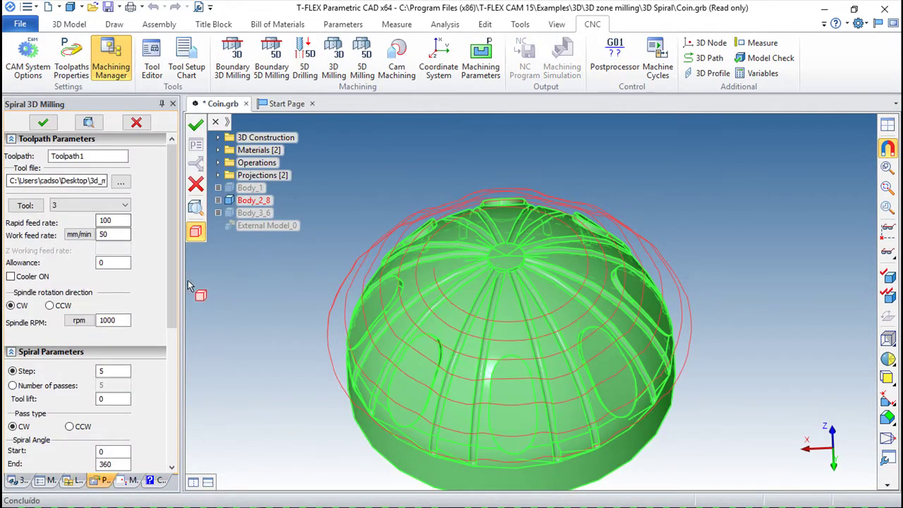
scroll(174, 285, "down", 5)
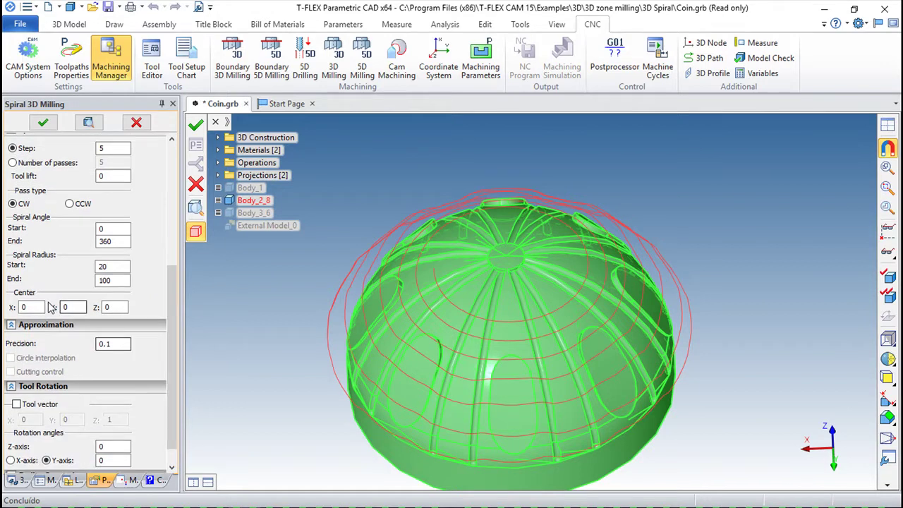
left_click_drag(114, 267, 78, 268)
type("30")
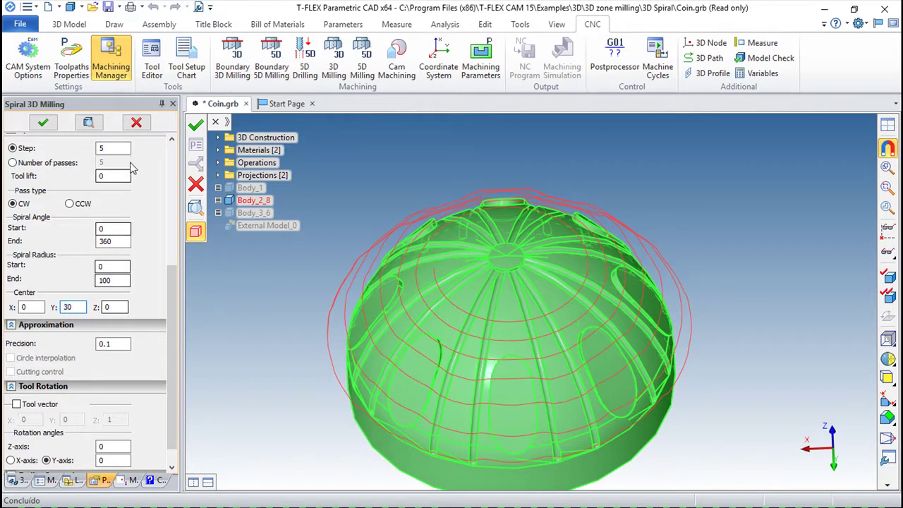
left_click(196, 124)
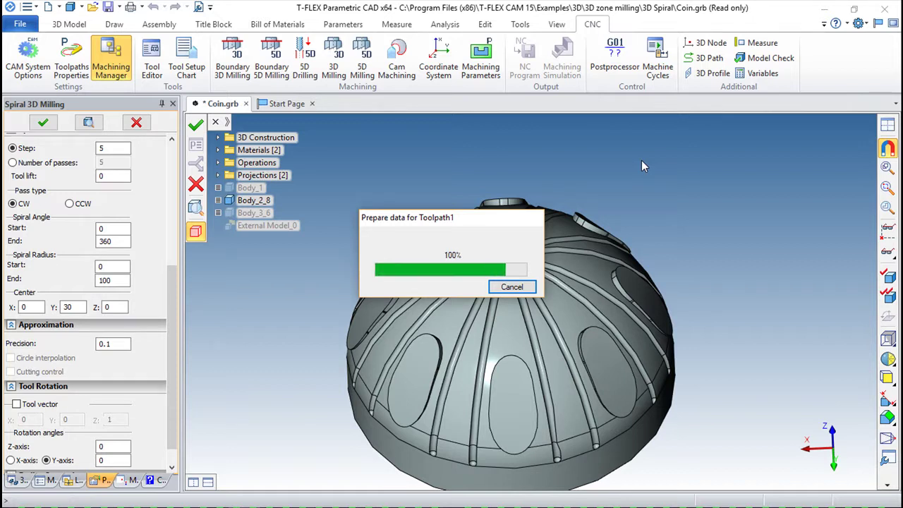
mouse_move(622, 286)
middle_mouse_down()
mouse_move(487, 356)
mouse_move(517, 229)
mouse_move(500, 375)
mouse_move(309, 101)
middle_mouse_up()
left_click(154, 480)
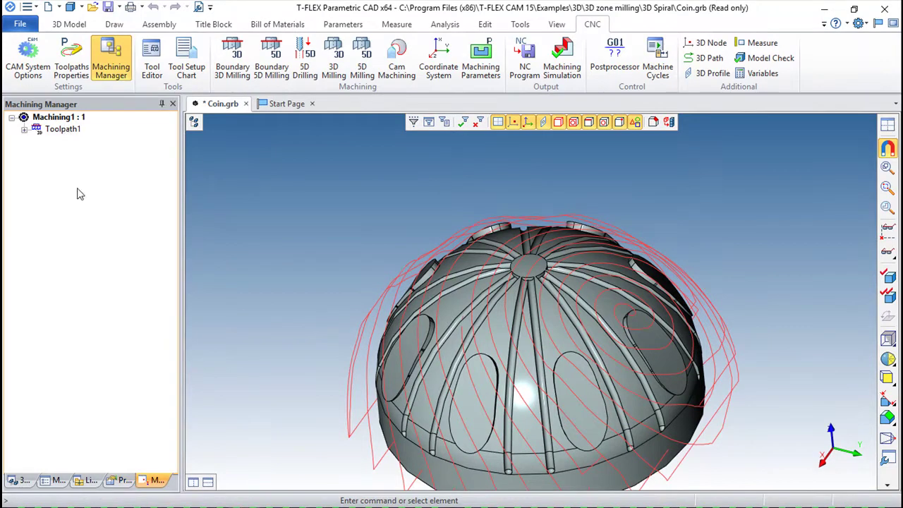
Reopen Toolpath1, set Center Y 0 and Approximation Precision 0.05, and regenerate.
double_click(63, 130)
mouse_move(172, 237)
left_mouse_down()
mouse_move(182, 335)
mouse_move(99, 358)
left_mouse_up()
double_click(71, 356)
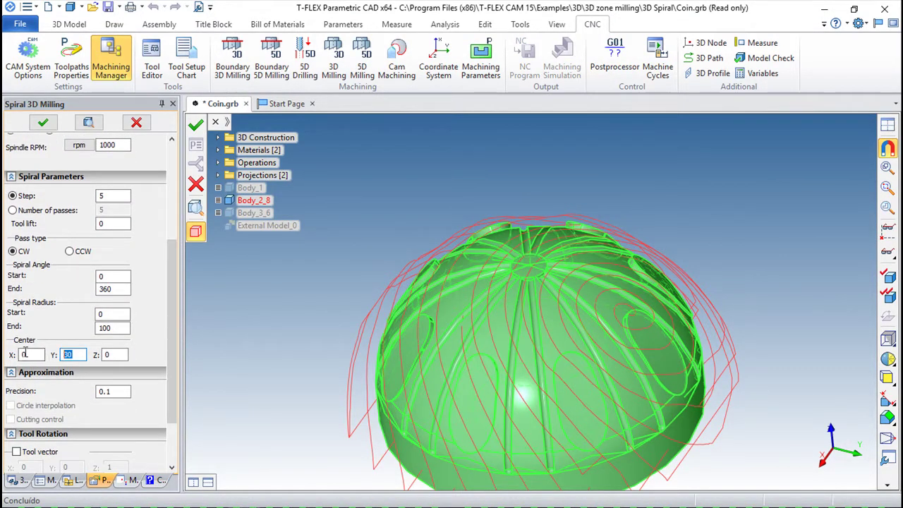
type("0")
scroll(15, 395, "down", 1)
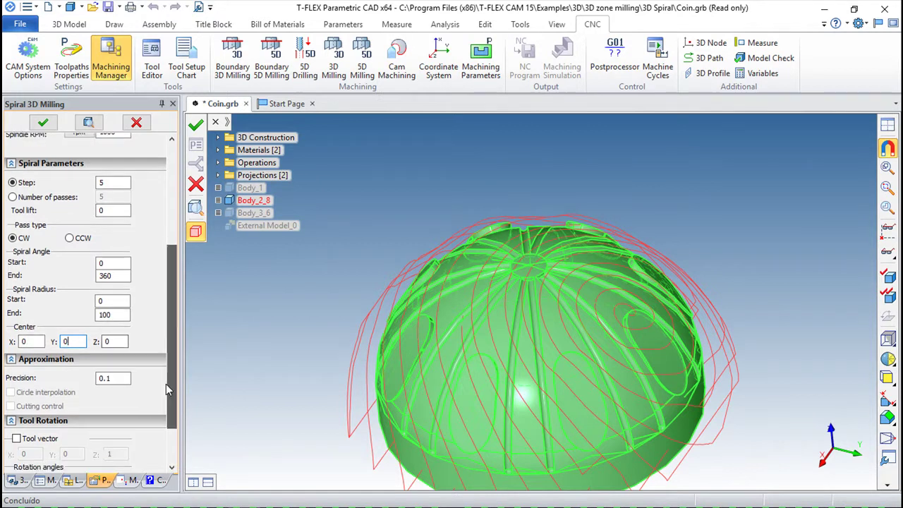
scroll(6, 413, "down", 4)
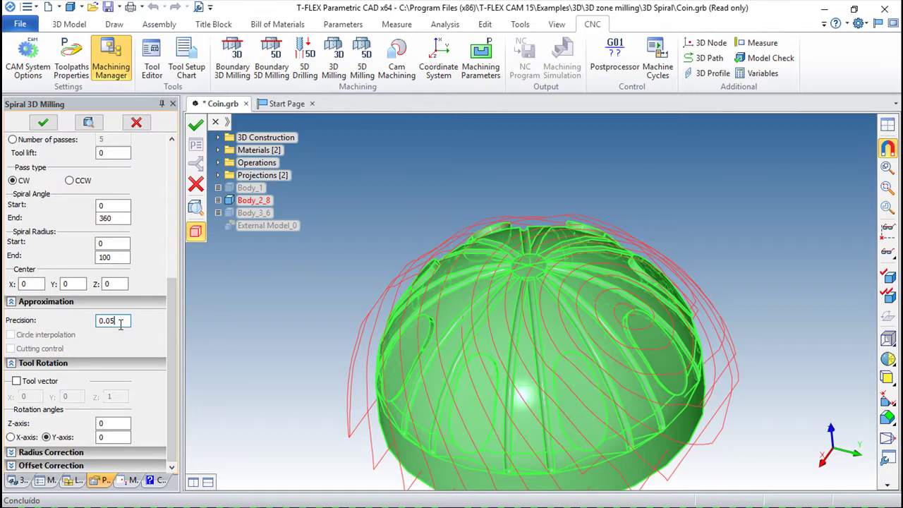
type("0.05")
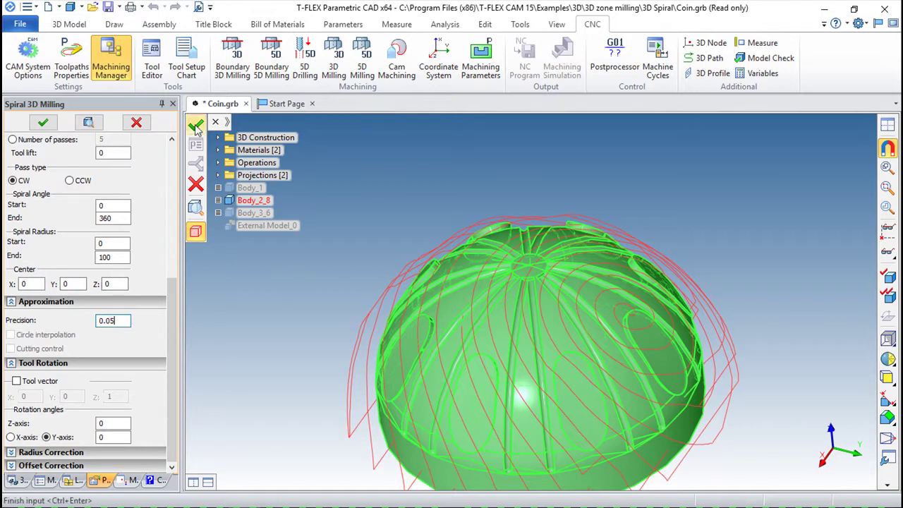
left_click(196, 124)
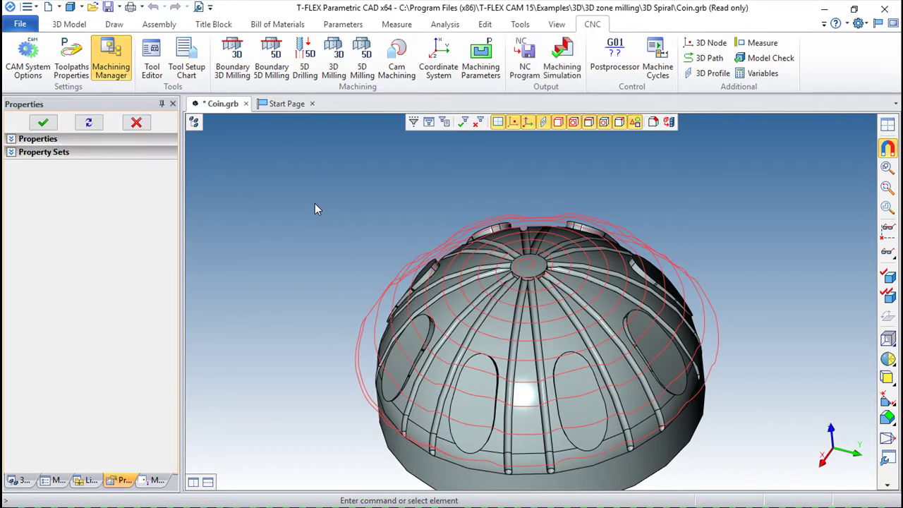
Play the spiral toolpath in the CNC Imitator, then pause it past NC block N1880.
mouse_move(331, 304)
middle_mouse_down()
mouse_move(770, 347)
mouse_move(582, 348)
mouse_move(593, 381)
middle_mouse_up()
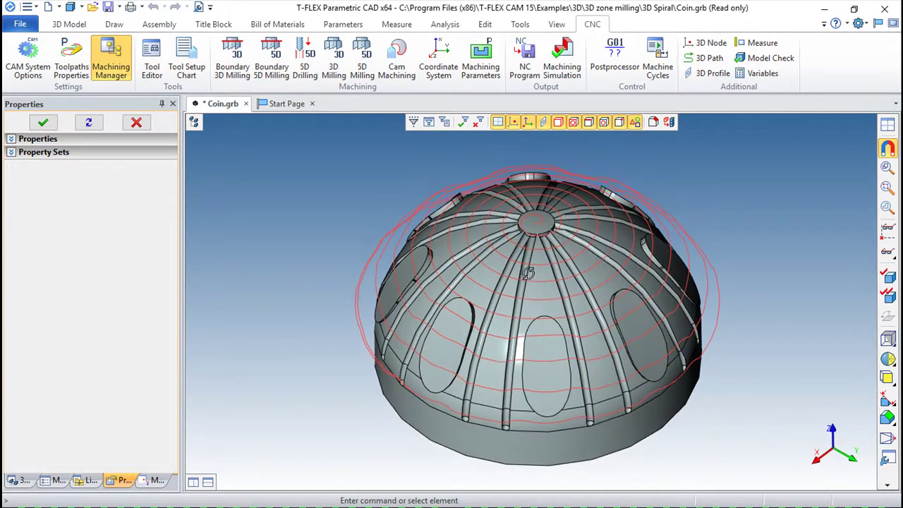
left_click(561, 63)
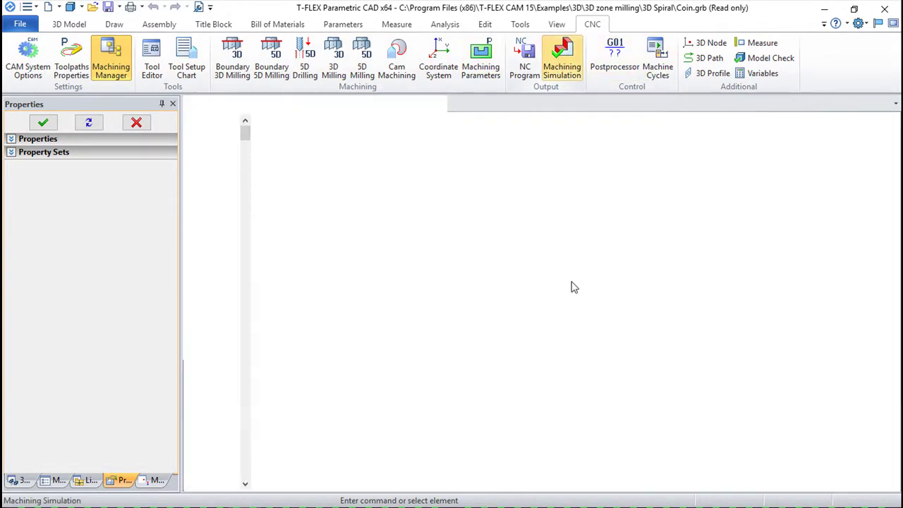
scroll(591, 304, "up", 1)
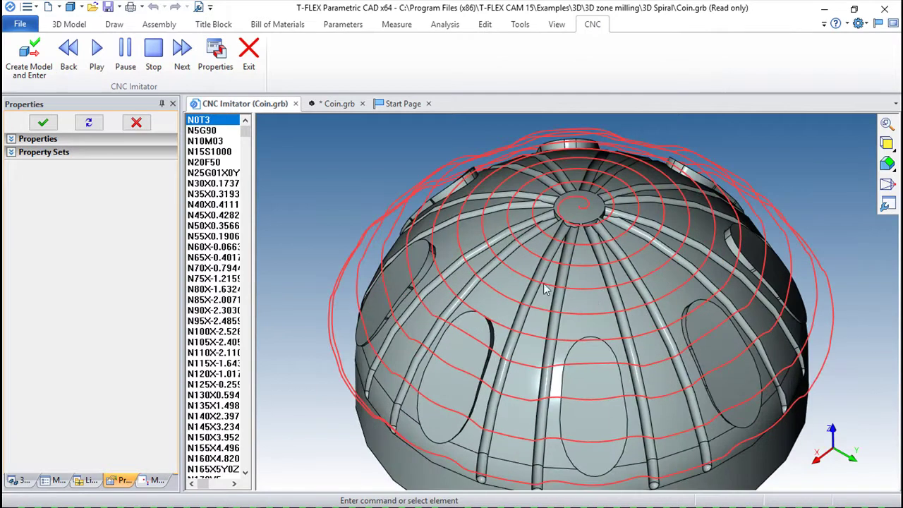
left_click(97, 58)
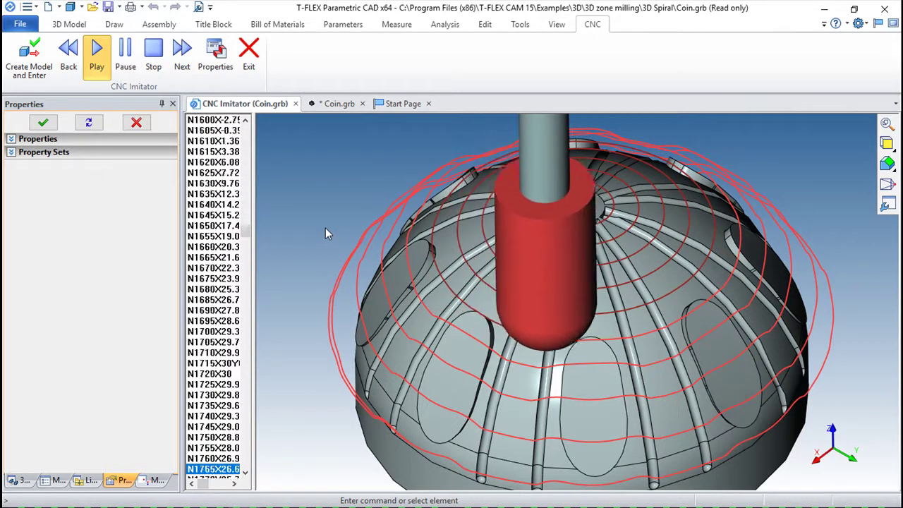
left_click(123, 56)
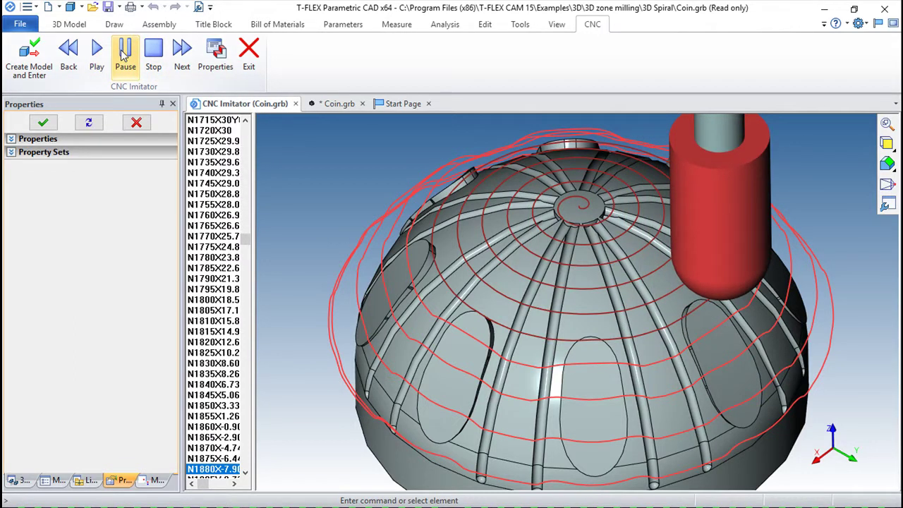